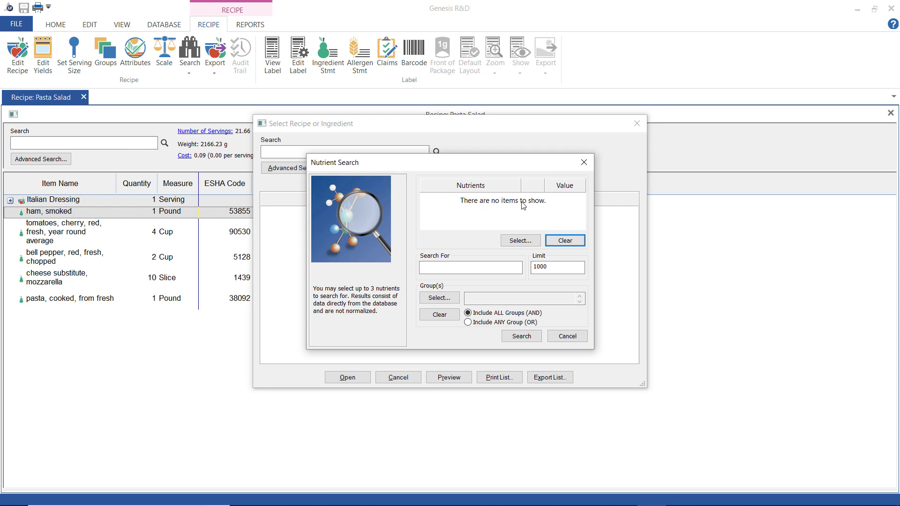
Add Protein and Saturated Fat as the search nutrients.
click(519, 241)
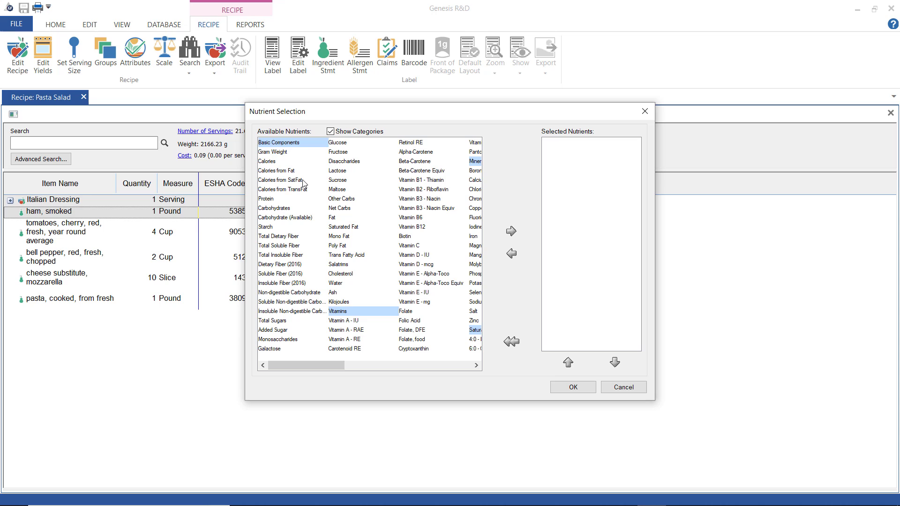
double_click(275, 199)
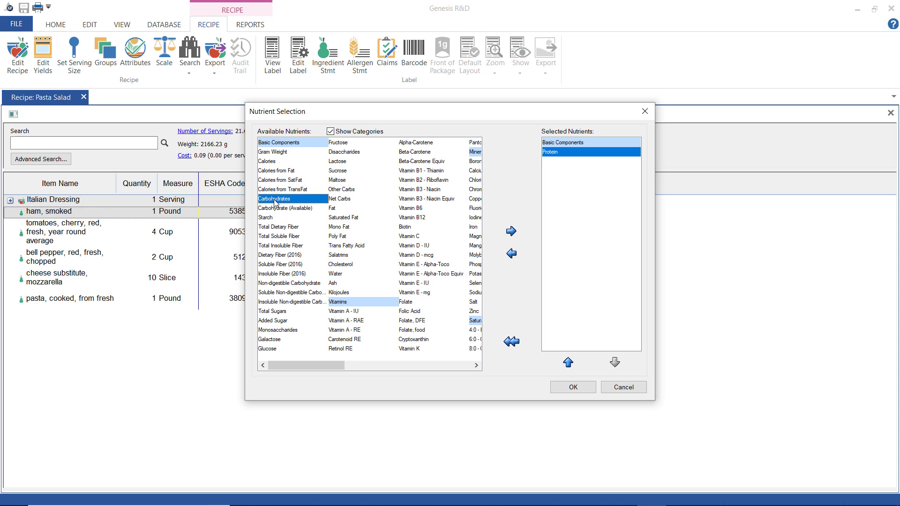
double_click(344, 217)
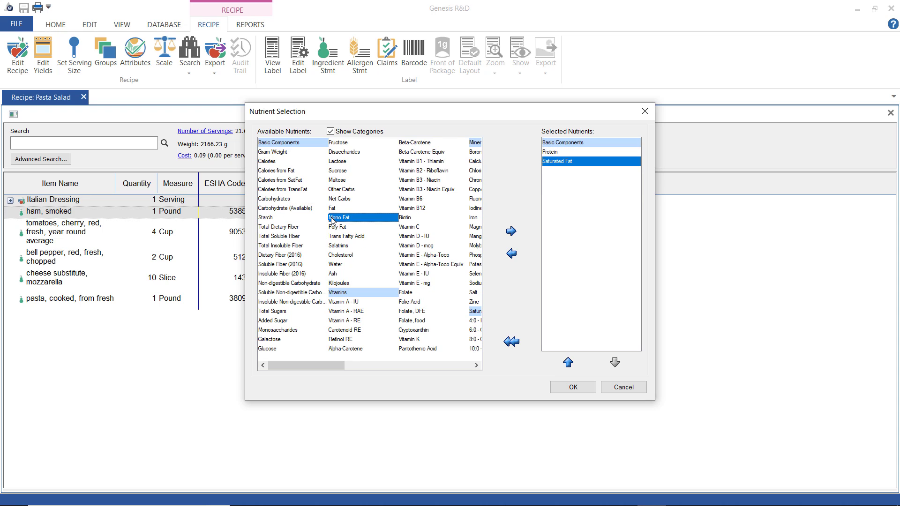
click(574, 387)
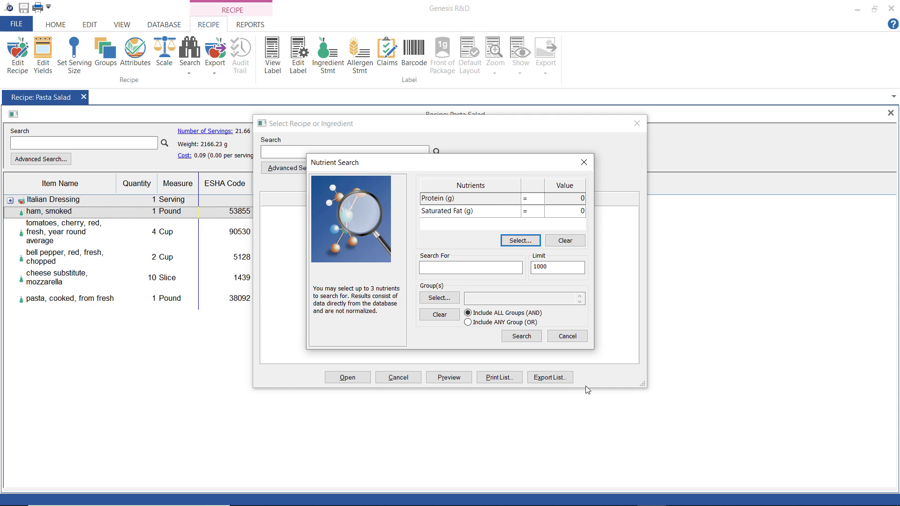
Search with Protein > 7, Saturated Fat < 5 and a 100-result limit.
click(532, 203)
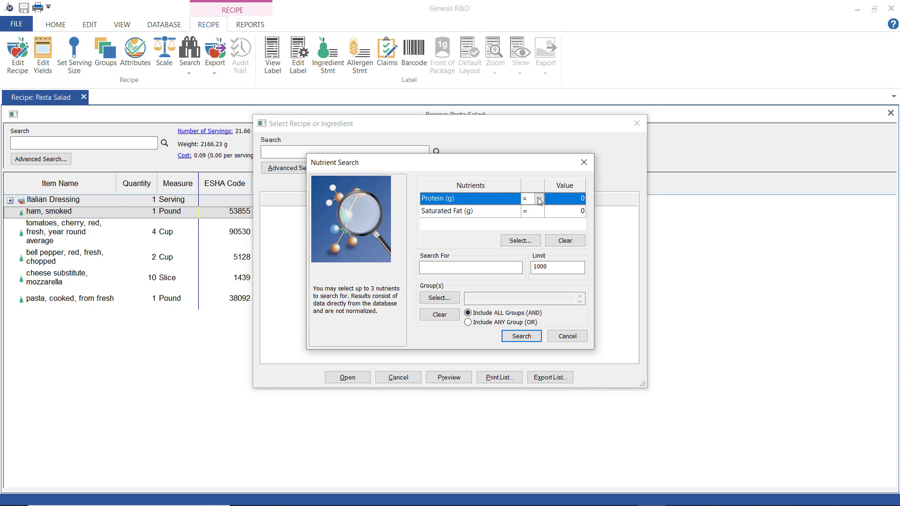
click(540, 200)
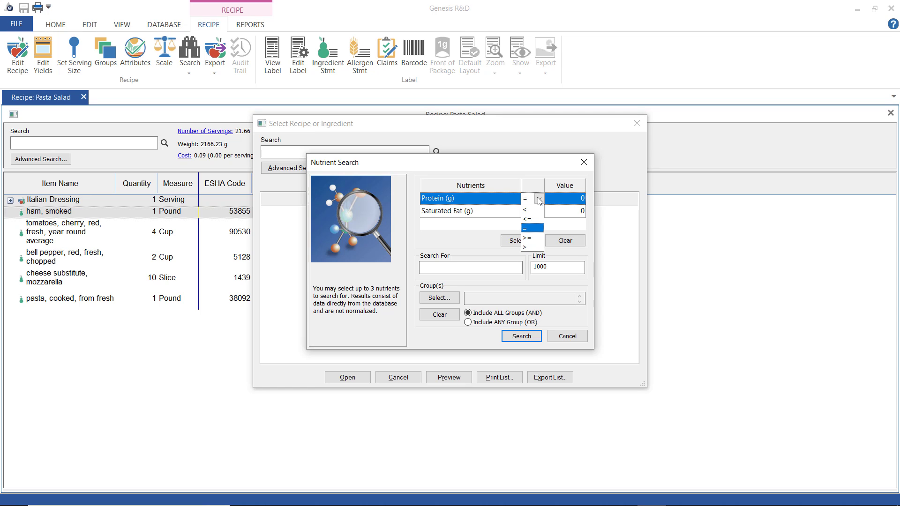
click(526, 248)
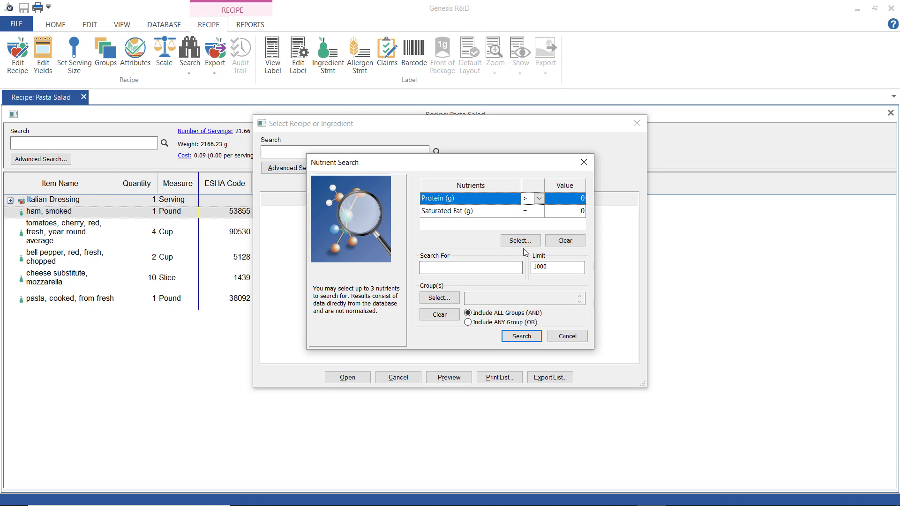
click(574, 198)
text(7)
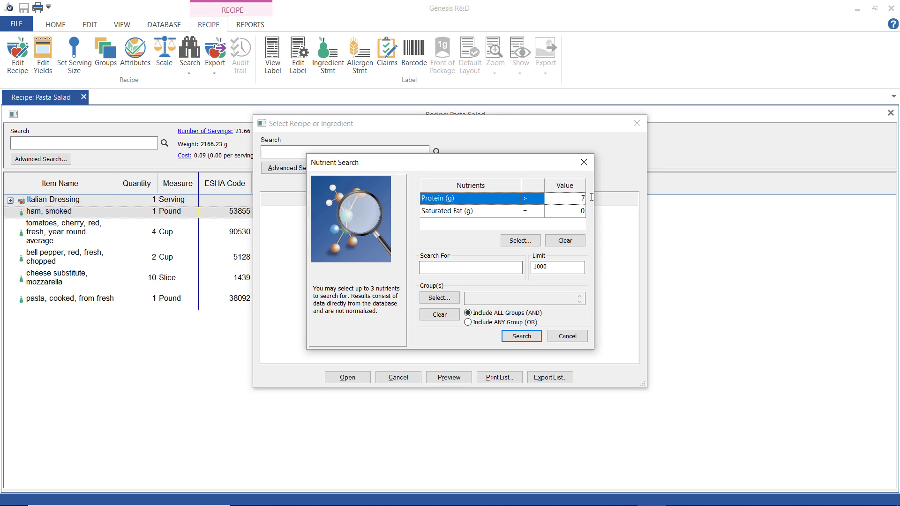
click(526, 211)
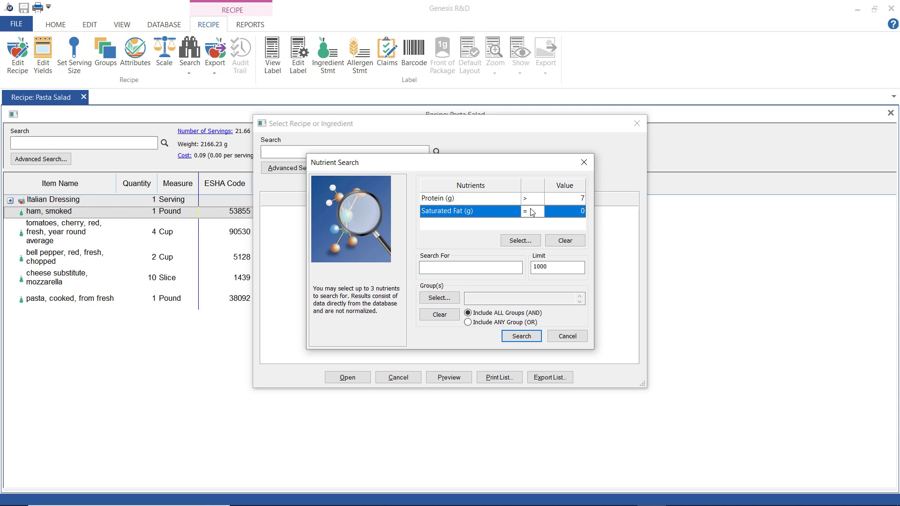
click(539, 211)
click(574, 211)
text(5)
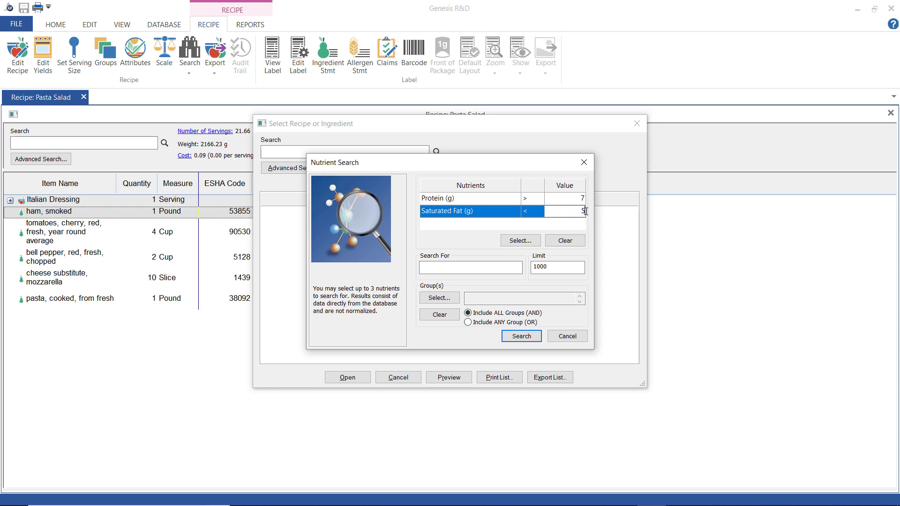
click(556, 267)
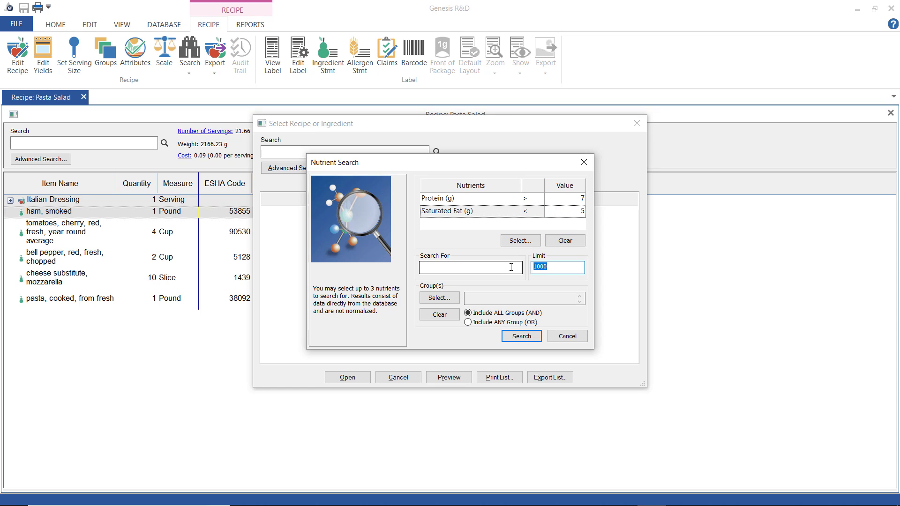
text(100)
click(520, 337)
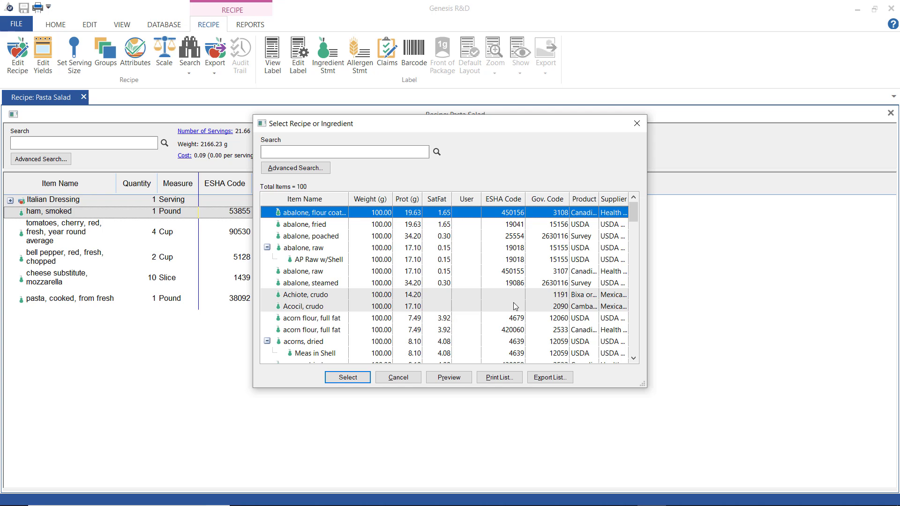
mouse_move(633, 210)
mouse_down()
mouse_move(634, 254)
mouse_move(650, 203)
mouse_up()
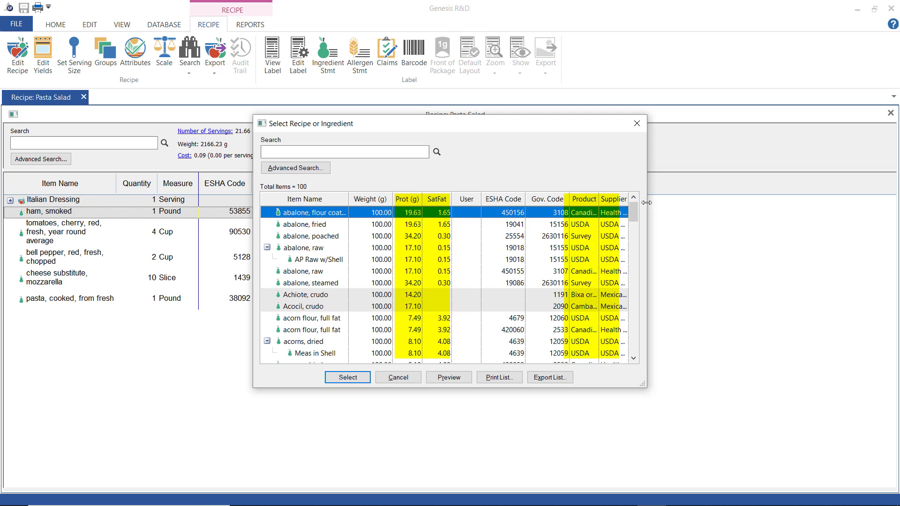
Reopen Advanced Search with the protein and saturated fat criteria intact.
click(408, 156)
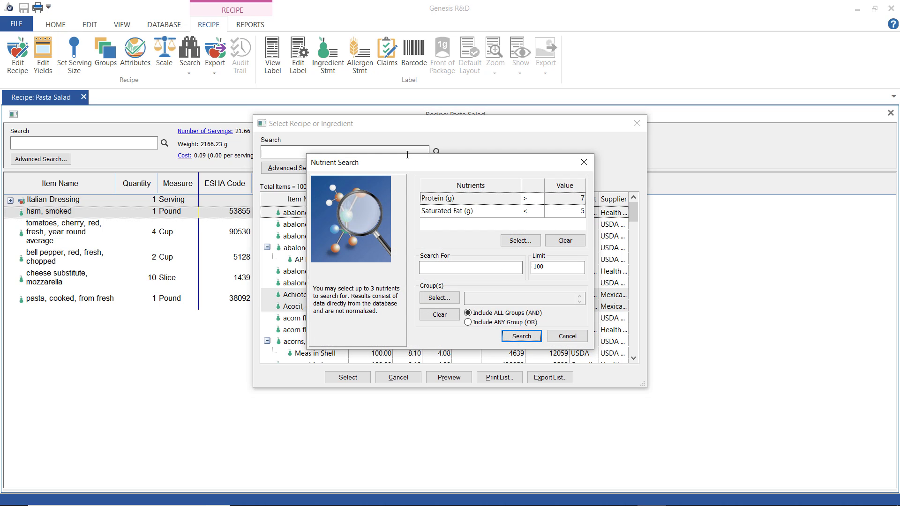
Search for 'beans' and add aduki beans at 3 cups.
click(476, 267)
text(beans)
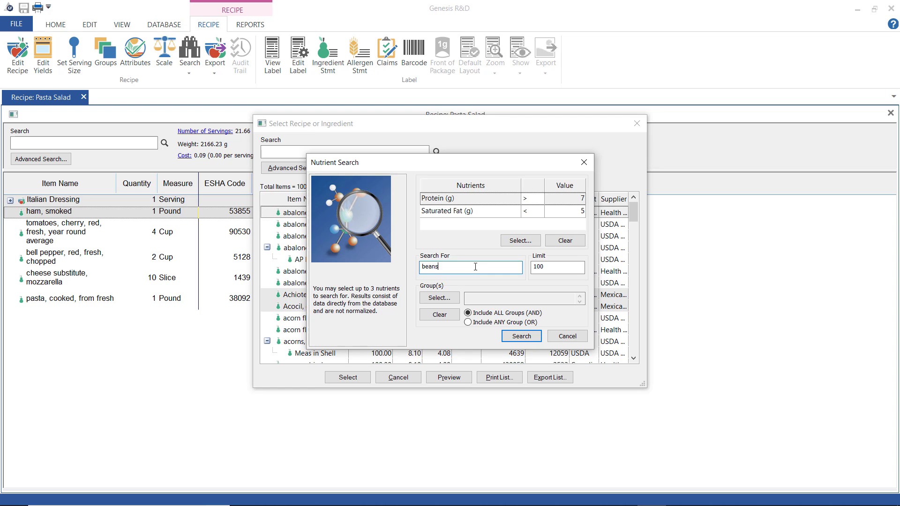
click(522, 336)
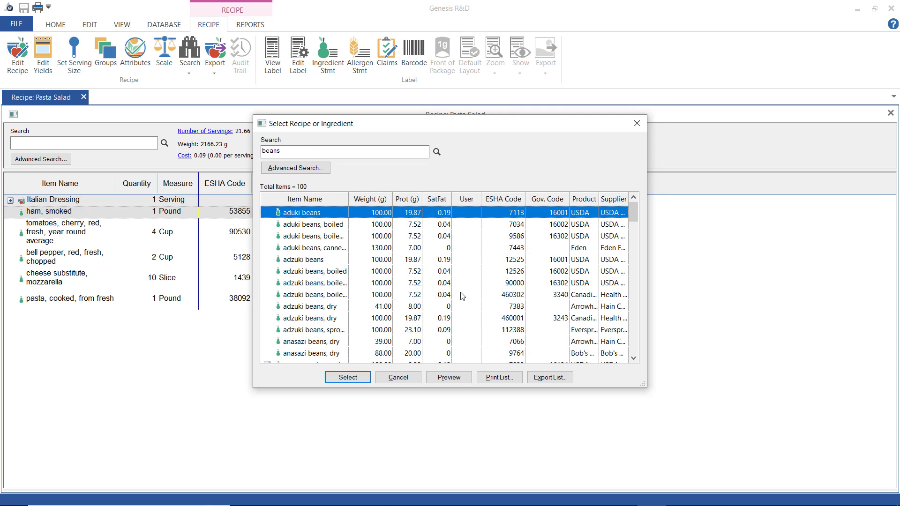
double_click(328, 213)
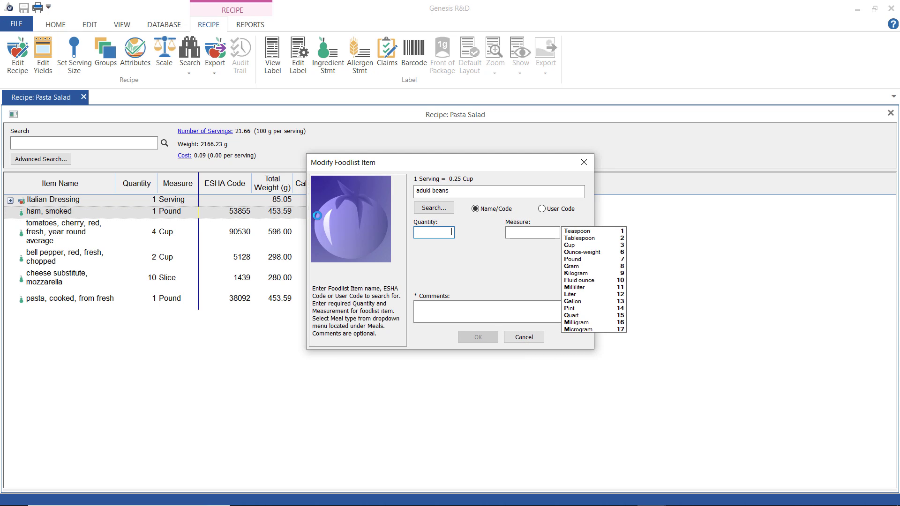
text(3)
click(570, 245)
click(477, 337)
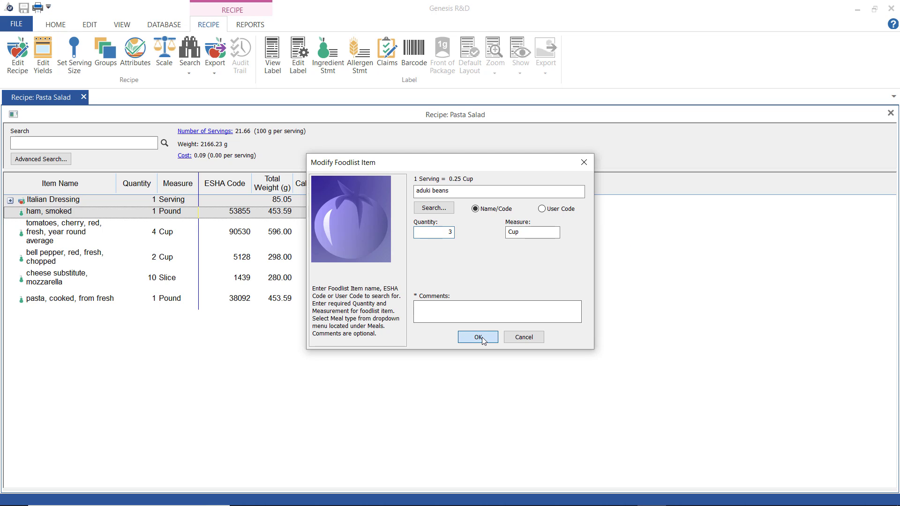